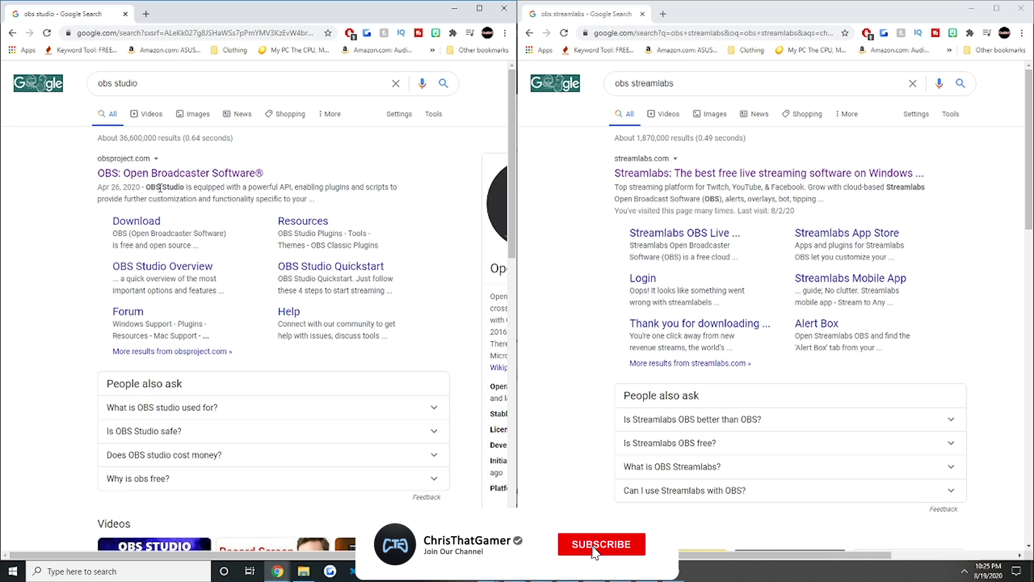
Open the OBS Studio and Streamlabs websites and start both Windows installer downloads
{"action": "left_click", "coordinate": [205, 173]}
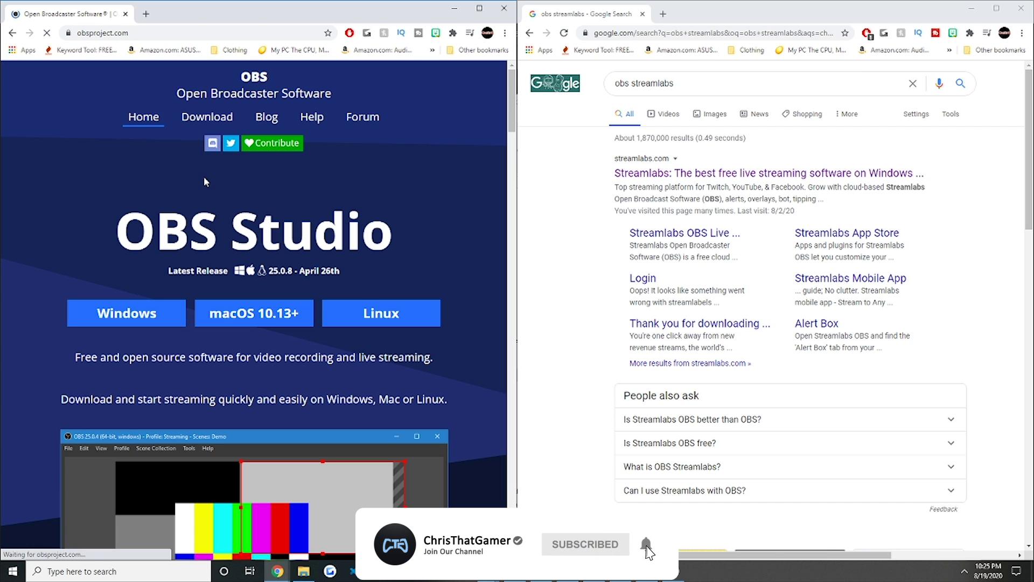
{"action": "left_click", "coordinate": [644, 173]}
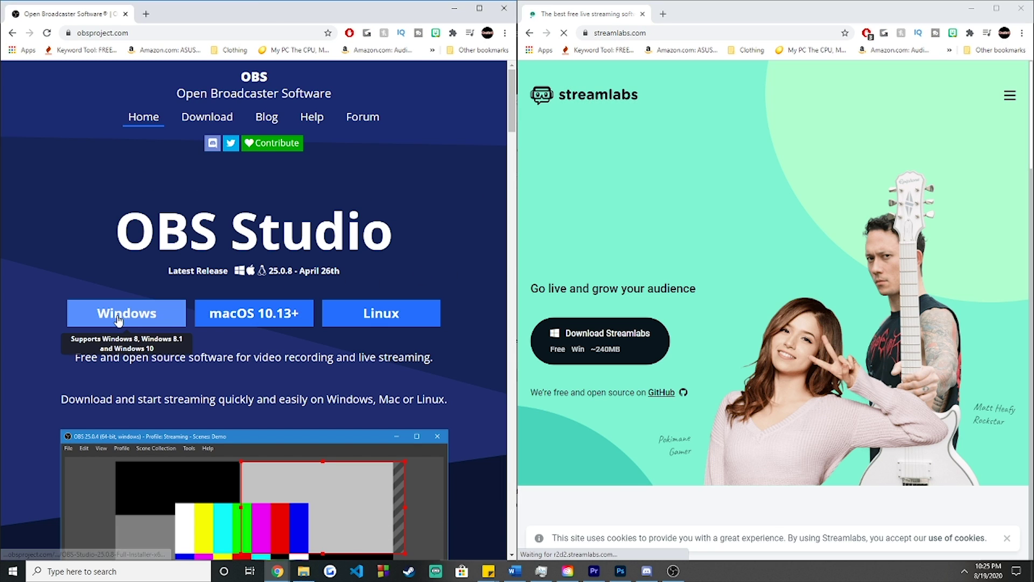
{"action": "left_click", "coordinate": [162, 316]}
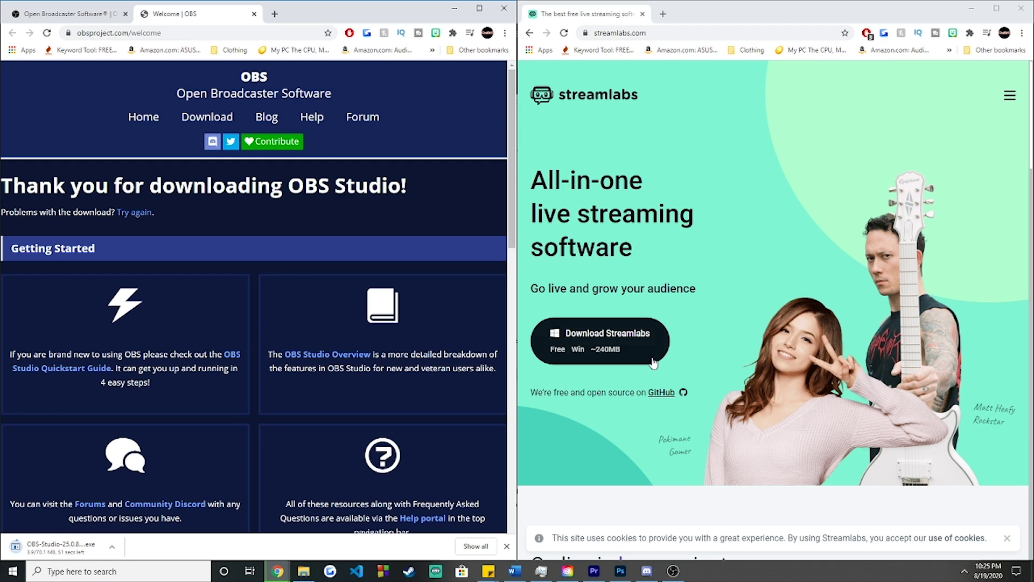
{"action": "left_click", "coordinate": [601, 340]}
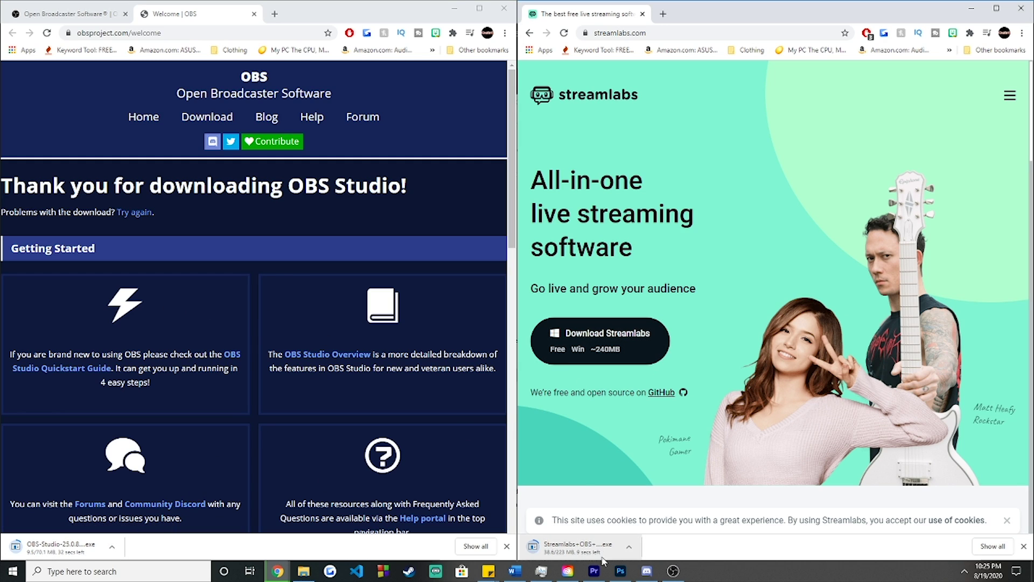
Cancel both the OBS Studio and Streamlabs downloads in Chrome
{"action": "right_click", "coordinate": [94, 541]}
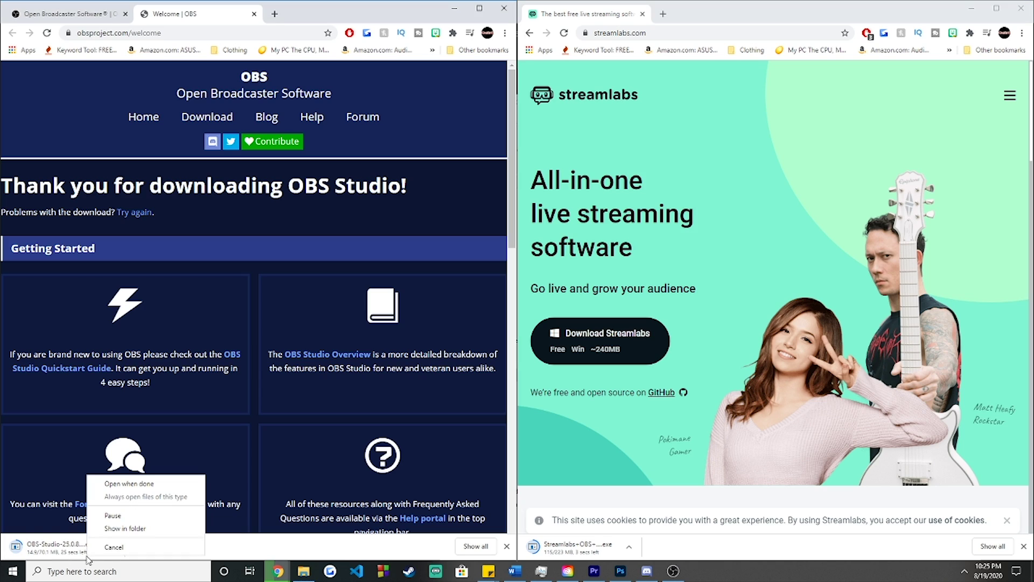
{"action": "left_click", "coordinate": [102, 542]}
{"action": "right_click", "coordinate": [568, 552]}
{"action": "left_click", "coordinate": [576, 546]}
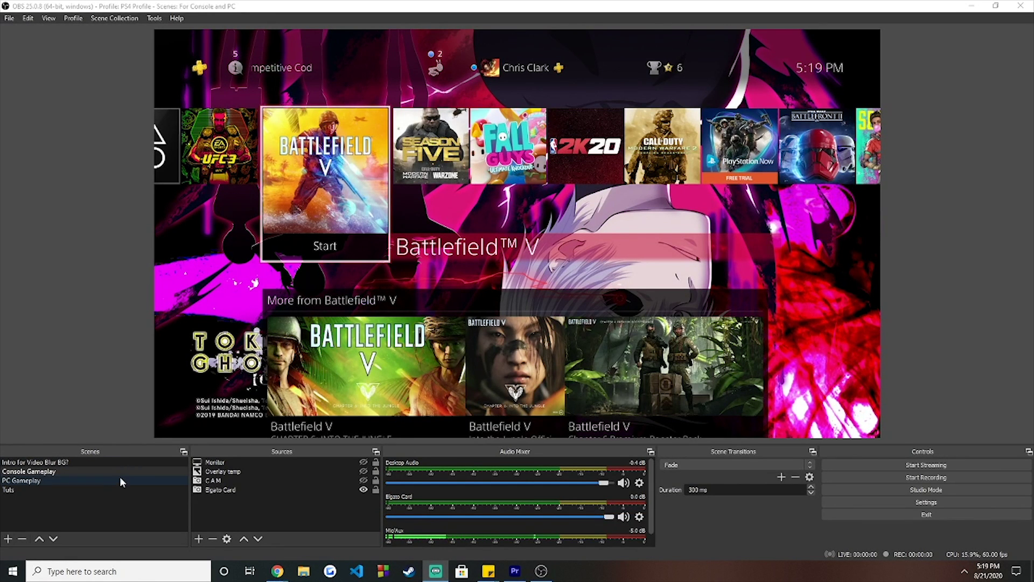
Add a new scene named 'console gaming' in OBS Studio
{"action": "right_click", "coordinate": [27, 499]}
{"action": "right_click", "coordinate": [25, 497]}
{"action": "left_click", "coordinate": [43, 506]}
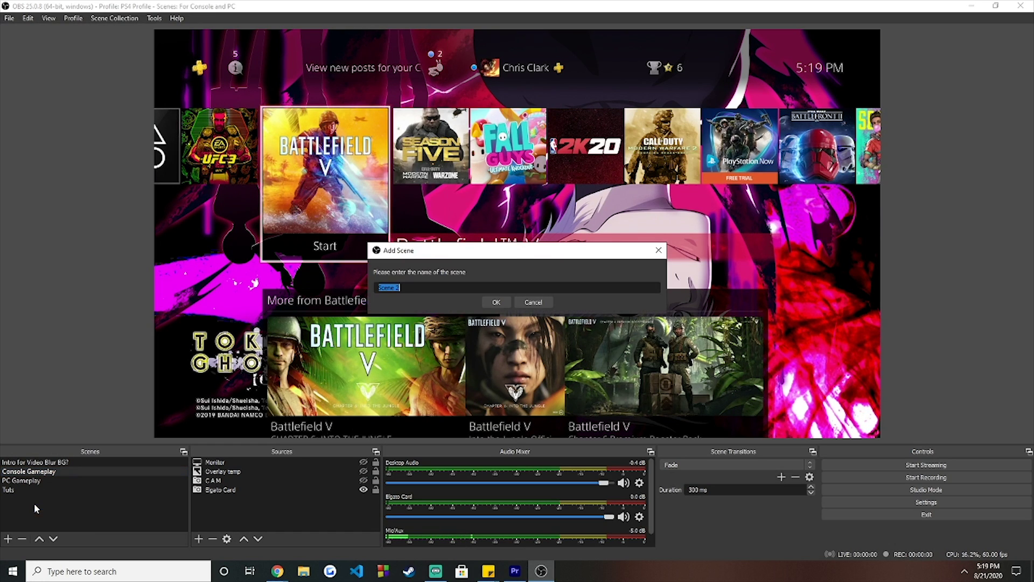
{"action": "type", "text": "el"}
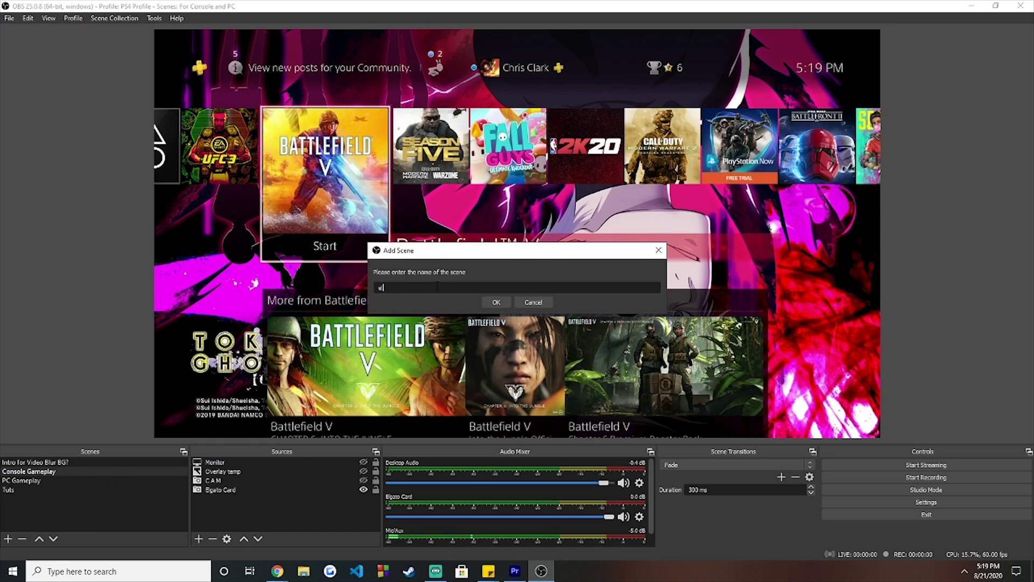
{"action": "type", "text": "gat"}
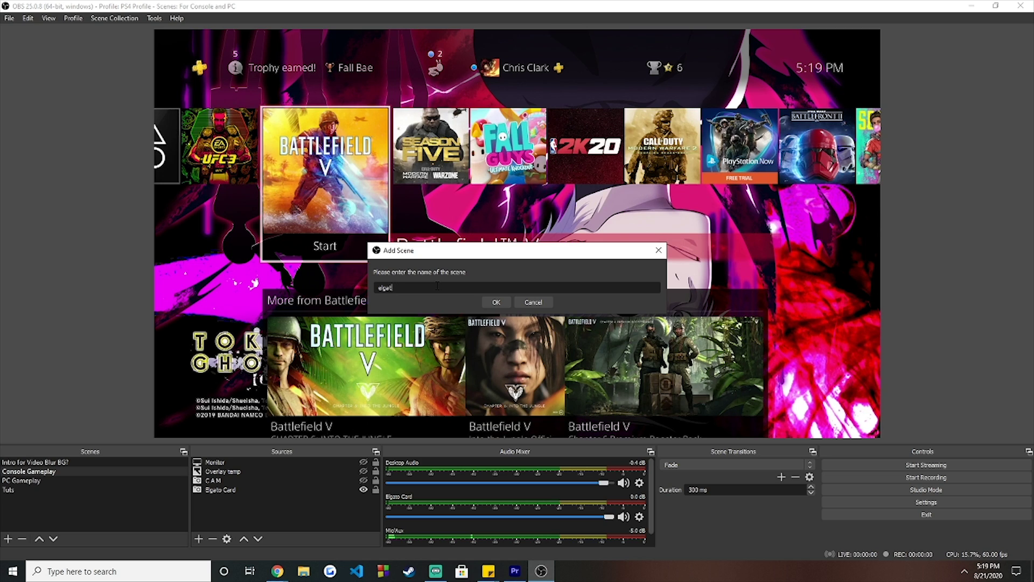
{"action": "type", "text": "console gaming"}
{"action": "key", "text": "Return"}
Add a Video Capture Device source 'elgato or camera' using the Elgato Game Capture HD device
{"action": "right_click", "coordinate": [230, 464]}
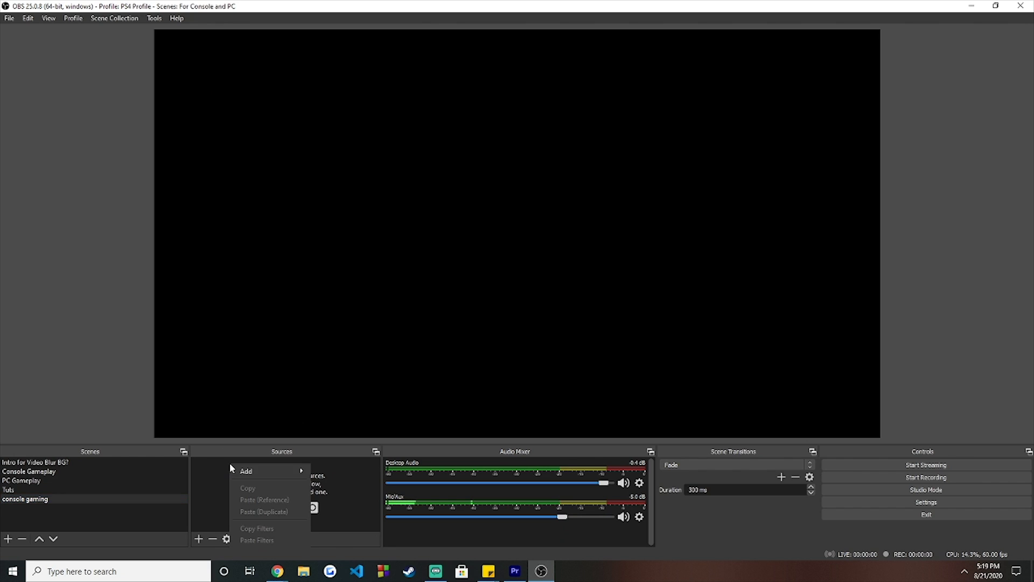
{"action": "mouse_move", "coordinate": [285, 471]}
{"action": "left_click", "coordinate": [353, 529]}
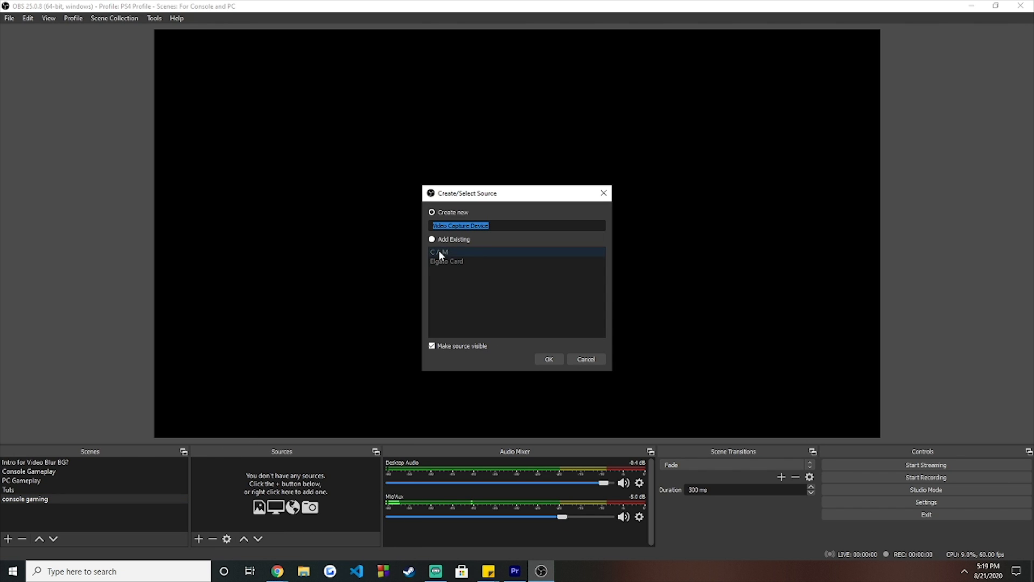
{"action": "type", "text": "ela"}
{"action": "key", "text": "BackSpace"}
{"action": "type", "text": "gato or camera"}
{"action": "key", "text": "Return"}
{"action": "left_click", "coordinate": [431, 264]}
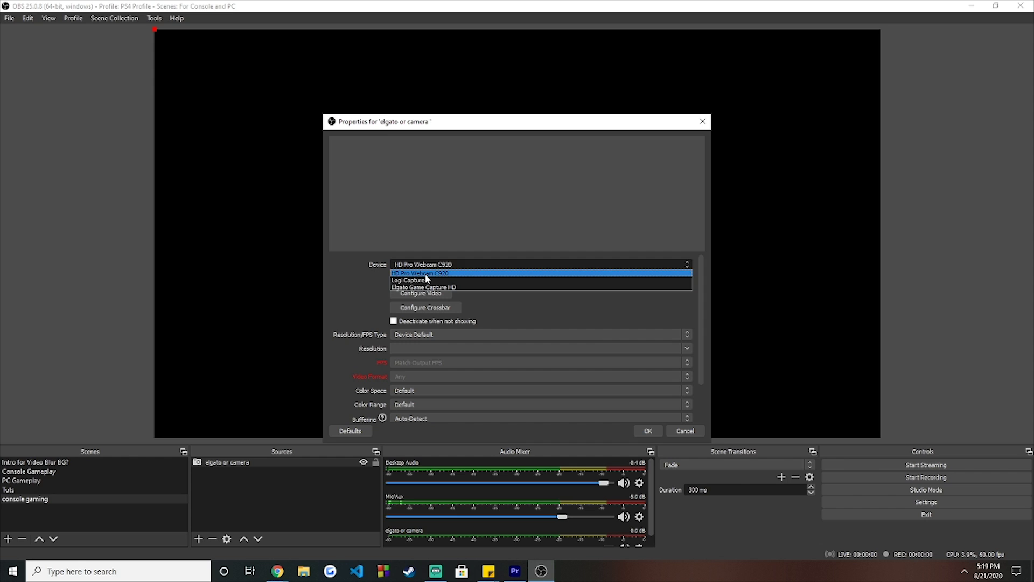
{"action": "left_click", "coordinate": [423, 287]}
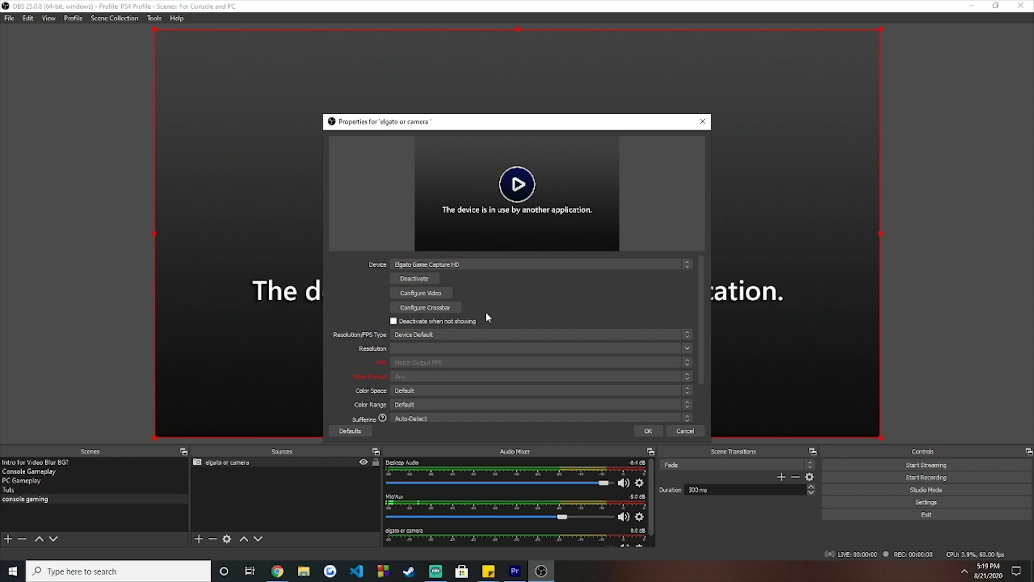
{"action": "left_click", "coordinate": [649, 431]}
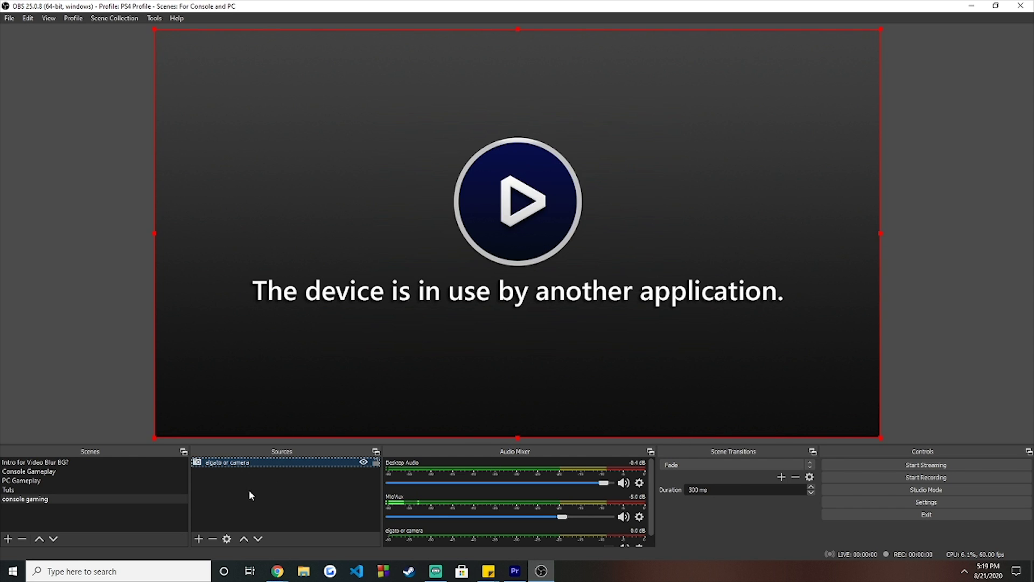
Remove the 'elgato or camera' source from the scene
{"action": "left_click", "coordinate": [249, 488]}
{"action": "left_click", "coordinate": [243, 461]}
{"action": "right_click", "coordinate": [243, 462]}
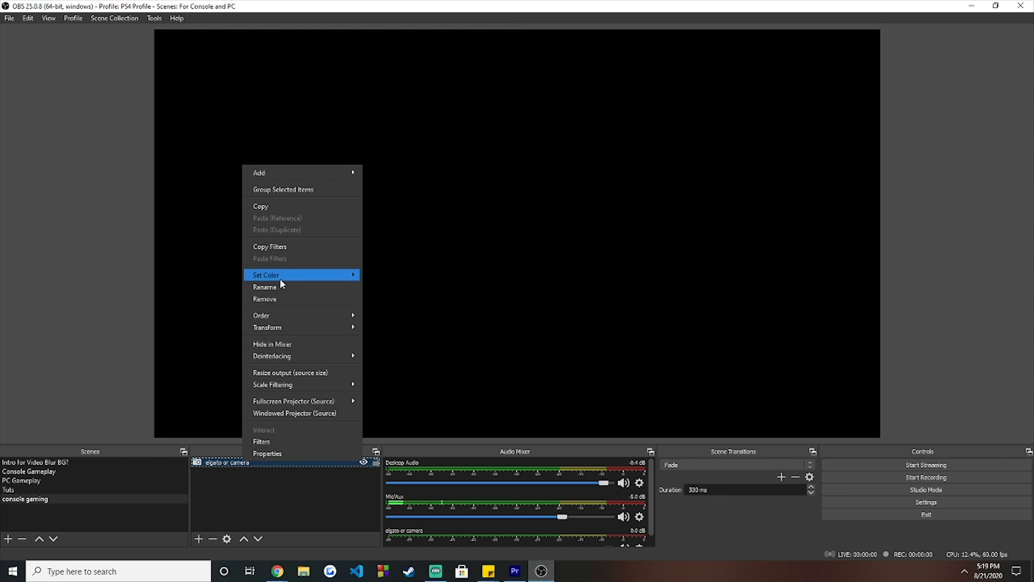
{"action": "left_click", "coordinate": [281, 300]}
{"action": "left_click", "coordinate": [552, 298]}
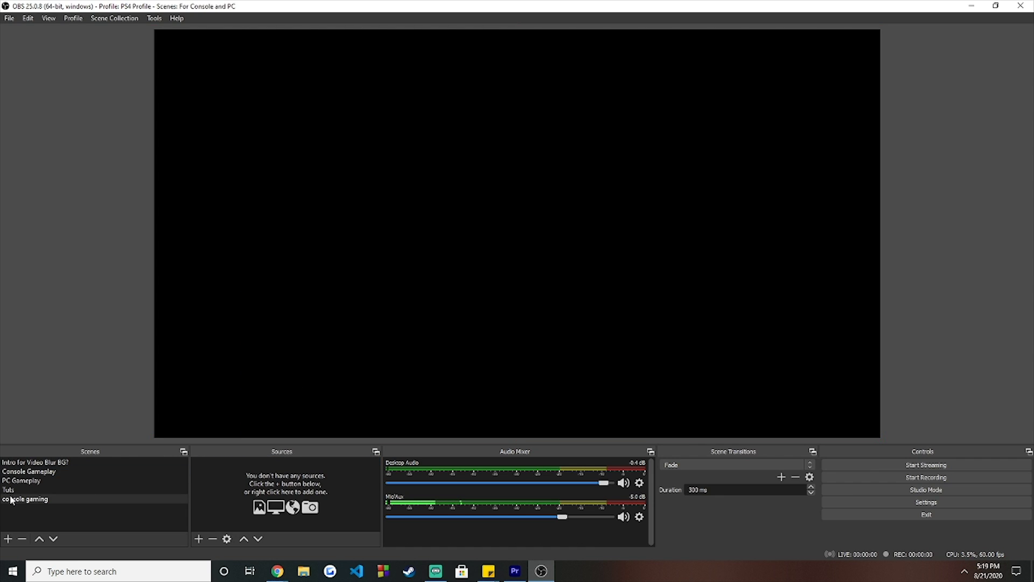
In Console Gameplay, set Desktop Audio and Mic/Aux sync offsets to 650 ms in Advanced Audio Properties
{"action": "left_click", "coordinate": [20, 472]}
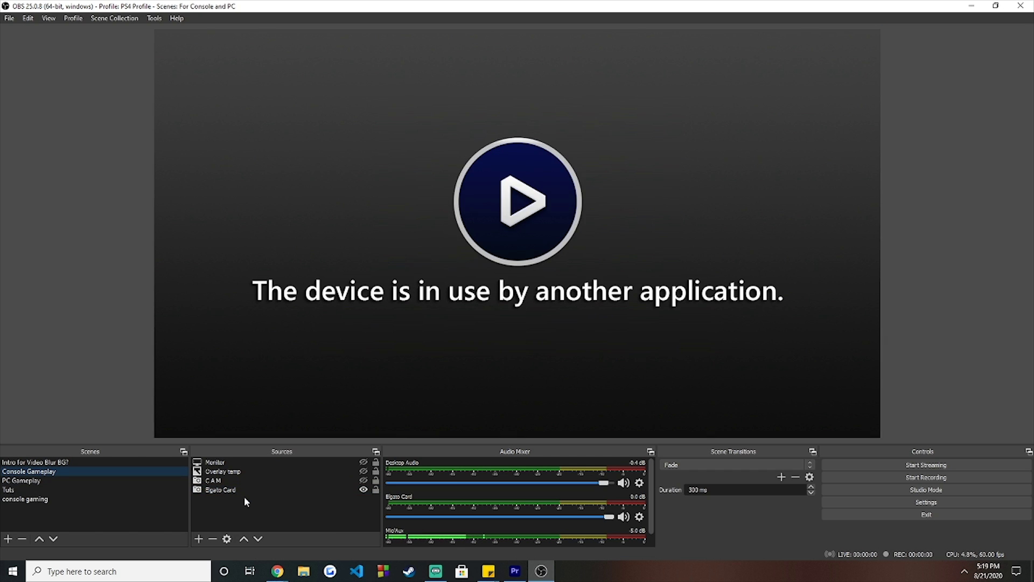
{"action": "left_click", "coordinate": [218, 481]}
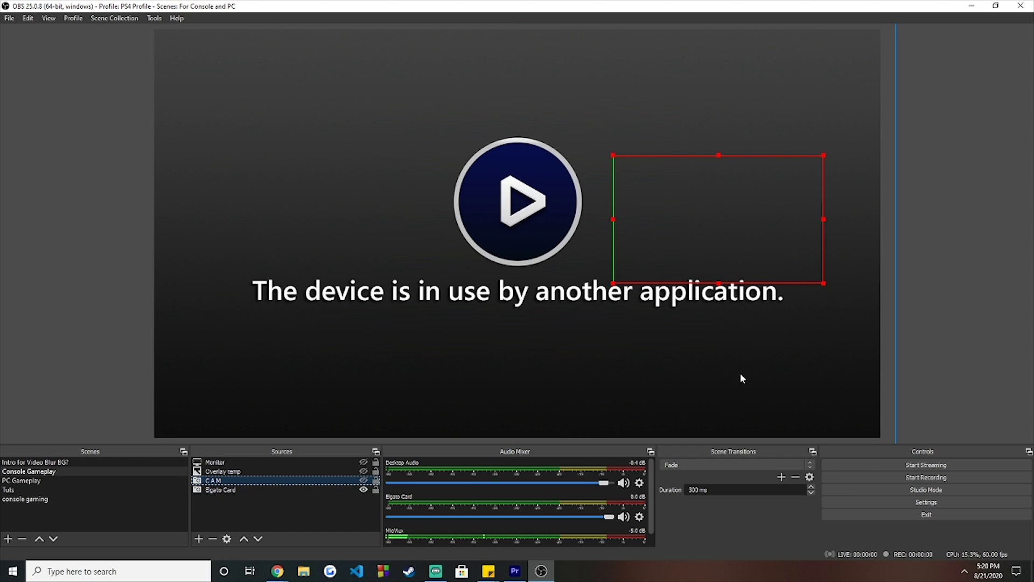
{"action": "left_click", "coordinate": [639, 484]}
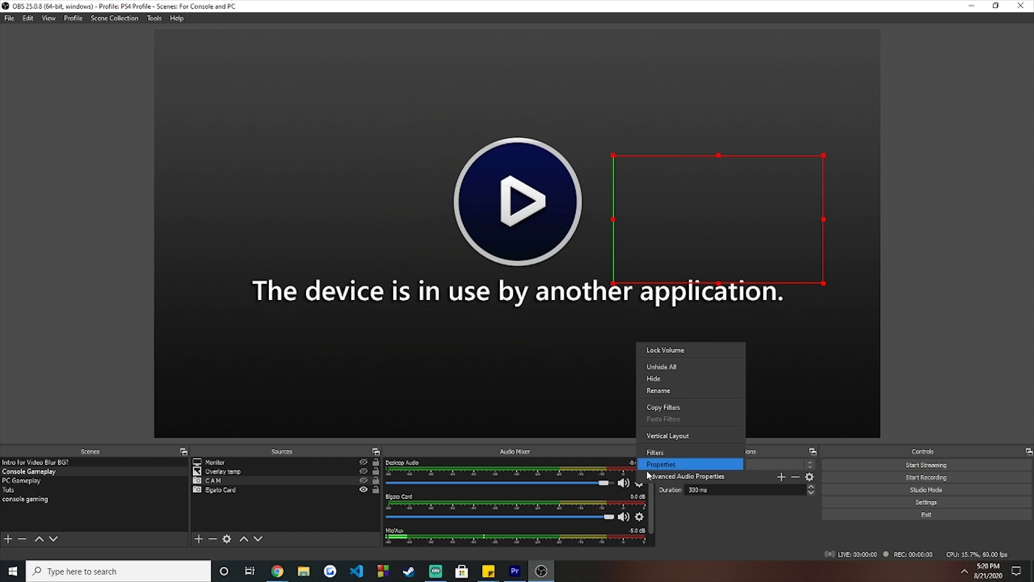
{"action": "left_click", "coordinate": [649, 478]}
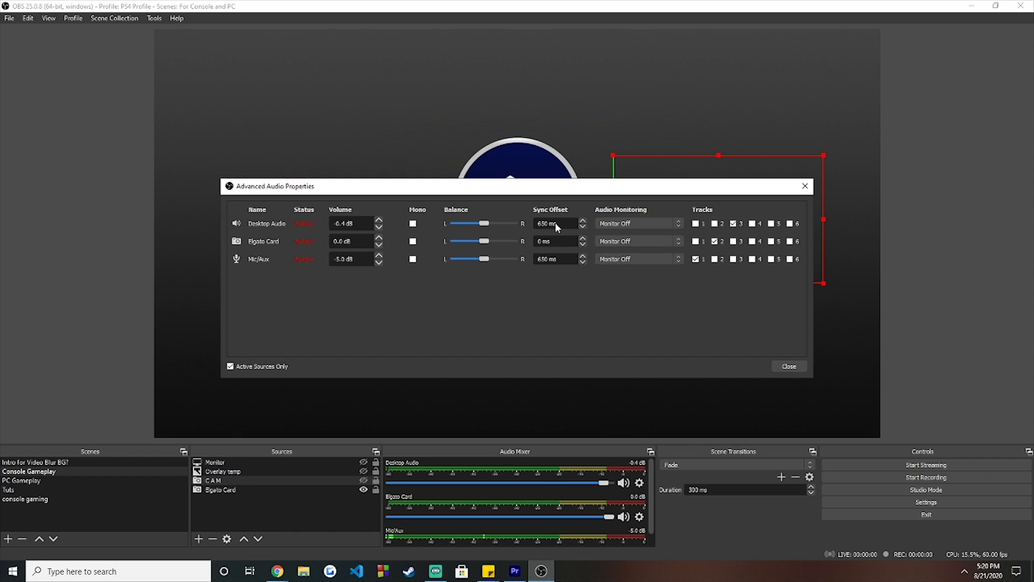
{"action": "left_click_drag", "start_coordinate": [556, 224], "coordinate": [530, 224]}
{"action": "key", "text": "ctrl+c"}
{"action": "left_click_drag", "start_coordinate": [565, 262], "coordinate": [522, 259]}
{"action": "key", "text": "ctrl+v"}
{"action": "left_click", "coordinate": [790, 367]}
{"action": "left_click", "coordinate": [321, 502]}
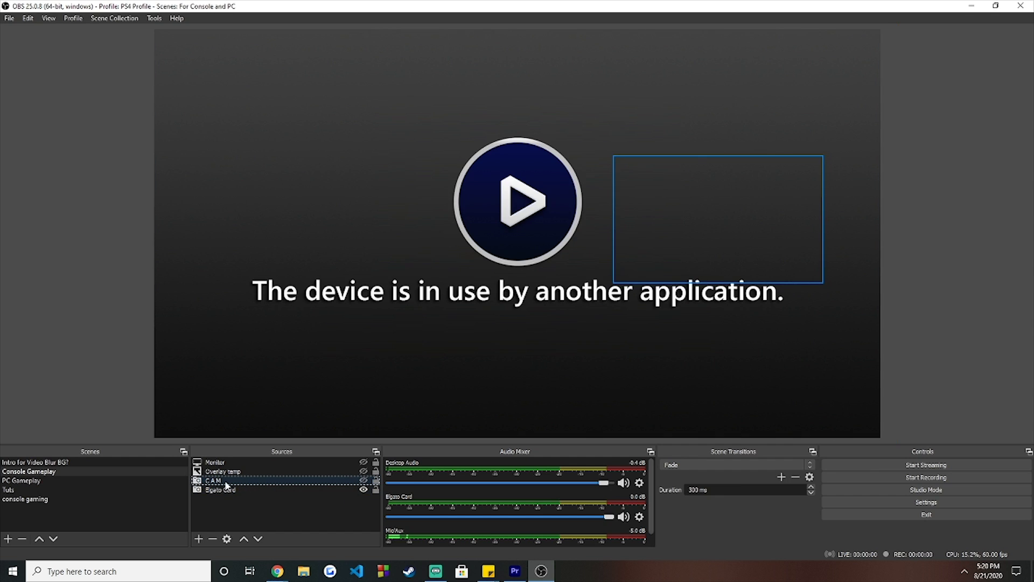
{"action": "left_click", "coordinate": [211, 482]}
{"action": "right_click", "coordinate": [211, 485]}
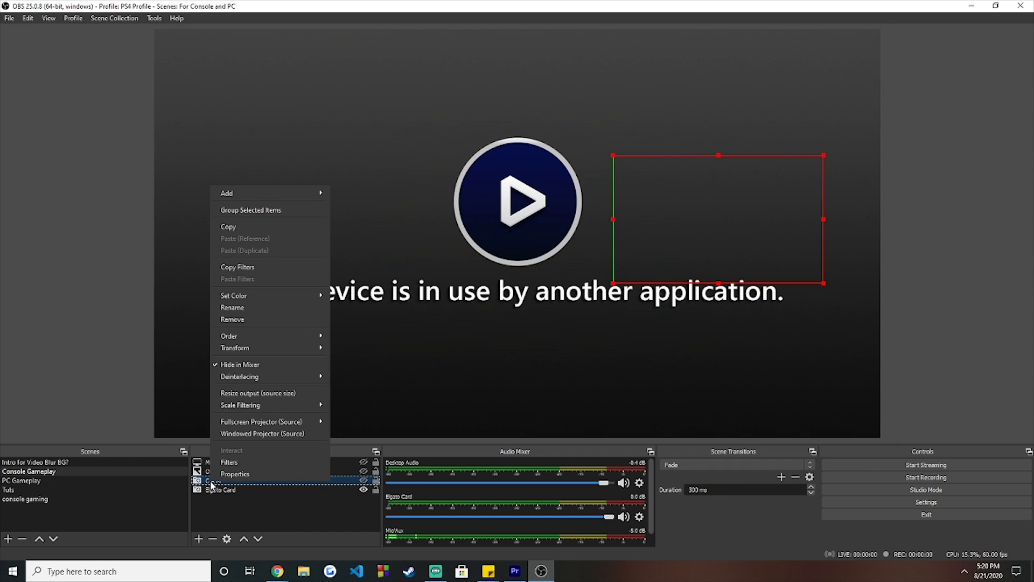
{"action": "left_click", "coordinate": [220, 468]}
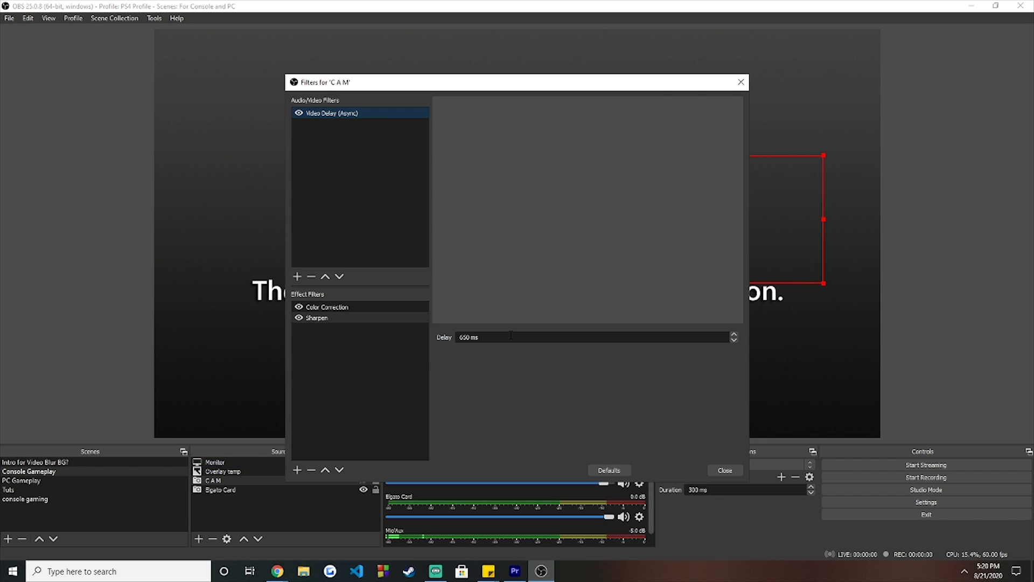
{"action": "left_click_drag", "start_coordinate": [512, 335], "coordinate": [451, 337]}
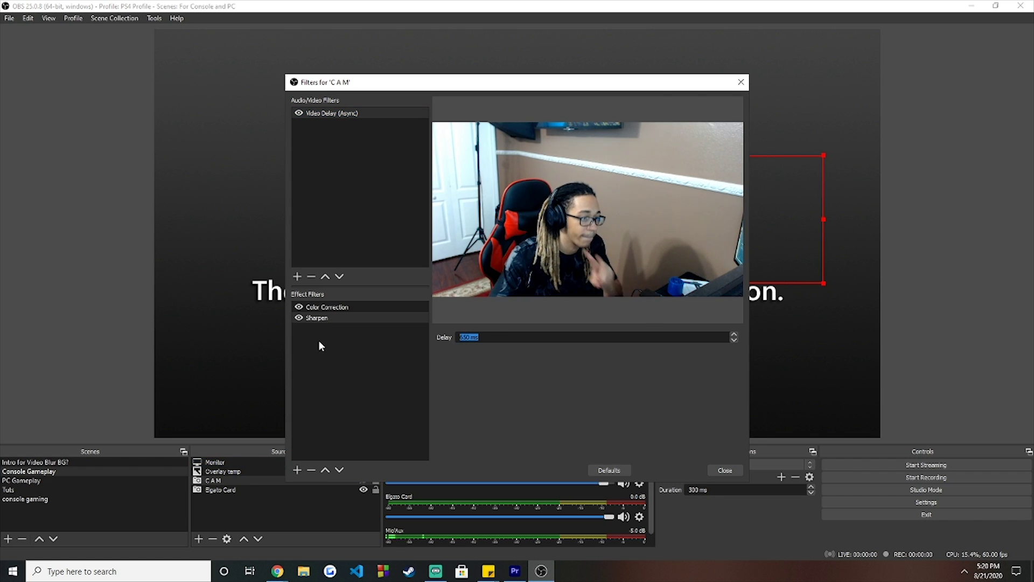
{"action": "left_click", "coordinate": [471, 337]}
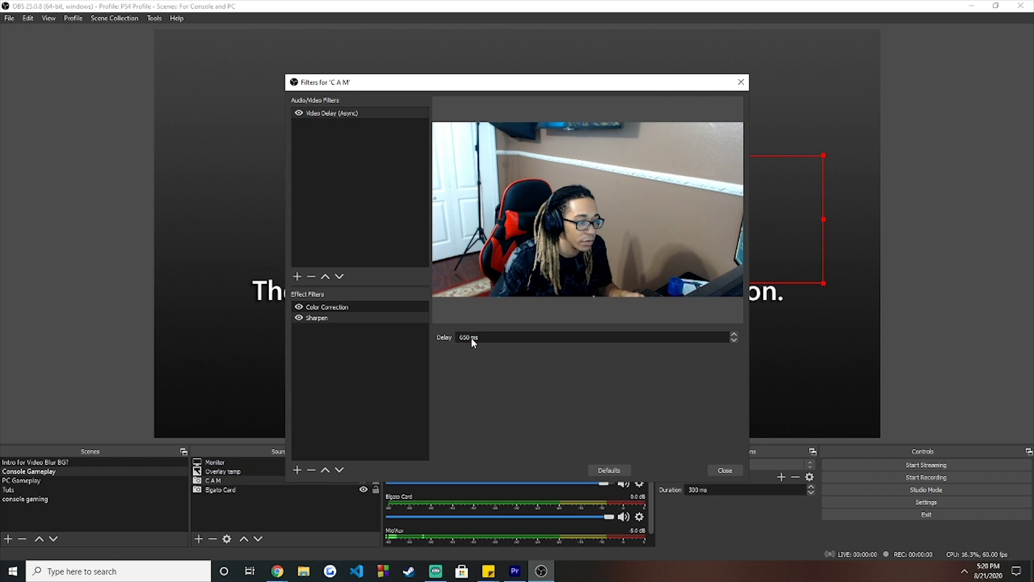
{"action": "left_click_drag", "start_coordinate": [471, 337], "coordinate": [440, 339]}
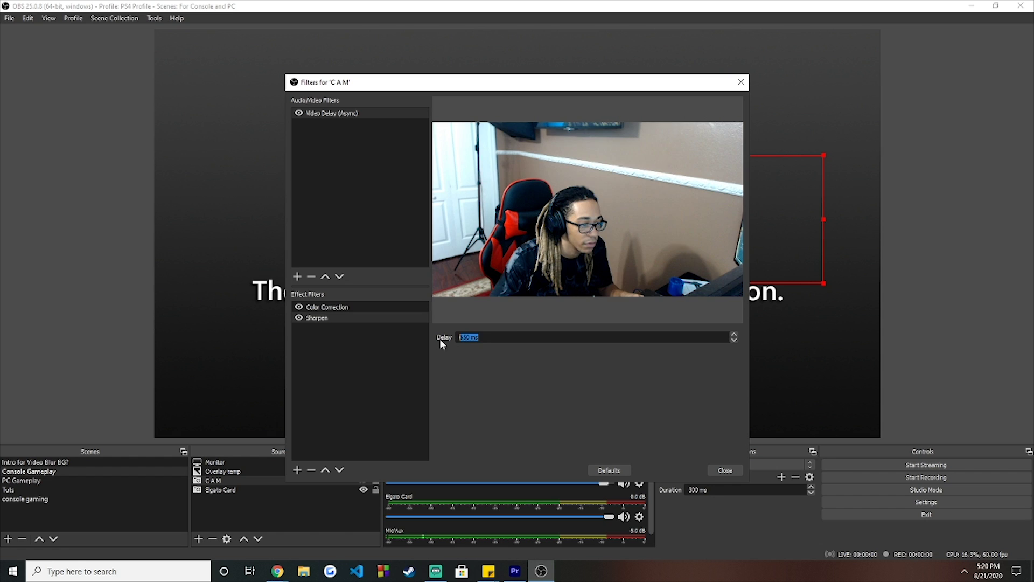
{"action": "left_click", "coordinate": [724, 469]}
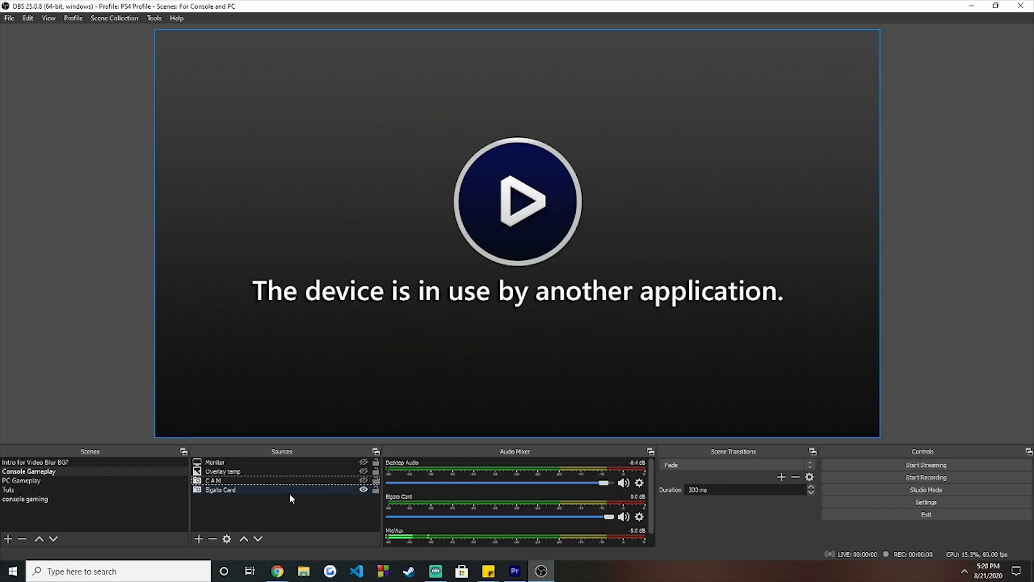
In Streamlabs OBS, add a new scene named New
{"action": "key", "text": "alt+Tab"}
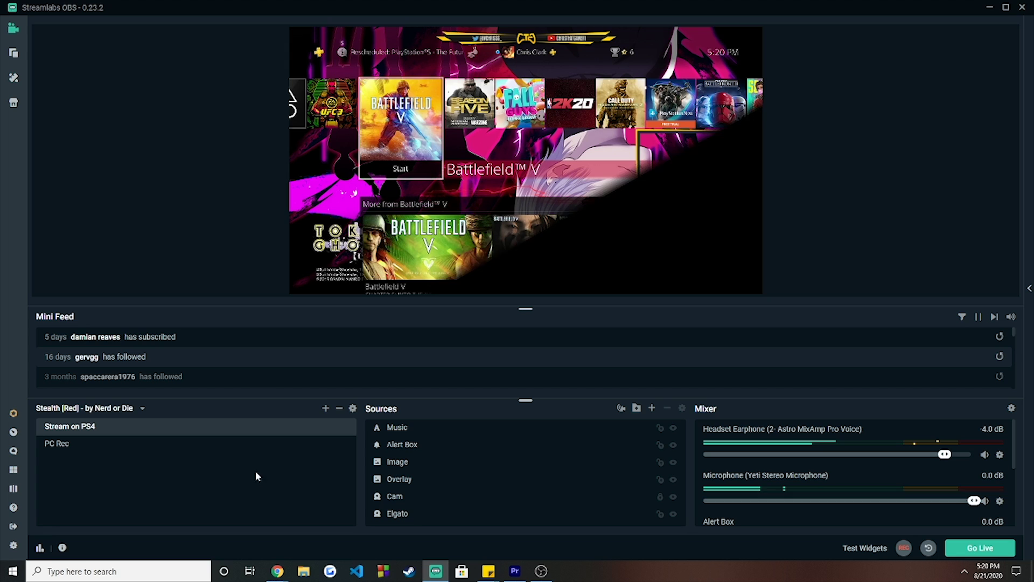
{"action": "left_click", "coordinate": [326, 409]}
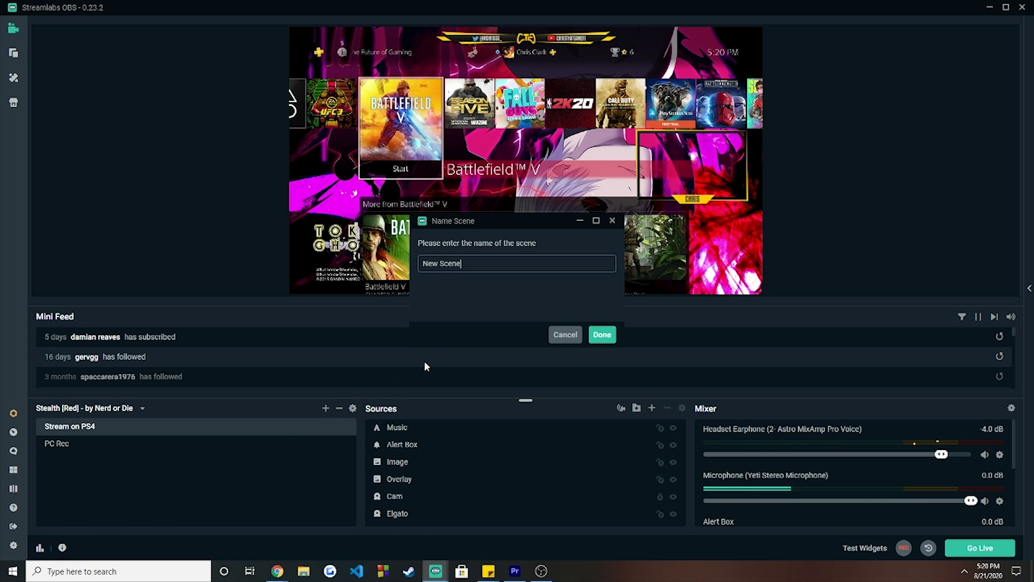
{"action": "key", "text": "BackSpace"}
{"action": "key", "text": "BackSpace"}
{"action": "key", "text": "BackSpace"}
{"action": "key", "text": "BackSpace"}
{"action": "key", "text": "BackSpace"}
{"action": "key", "text": "BackSpace"}
{"action": "key", "text": "Return"}
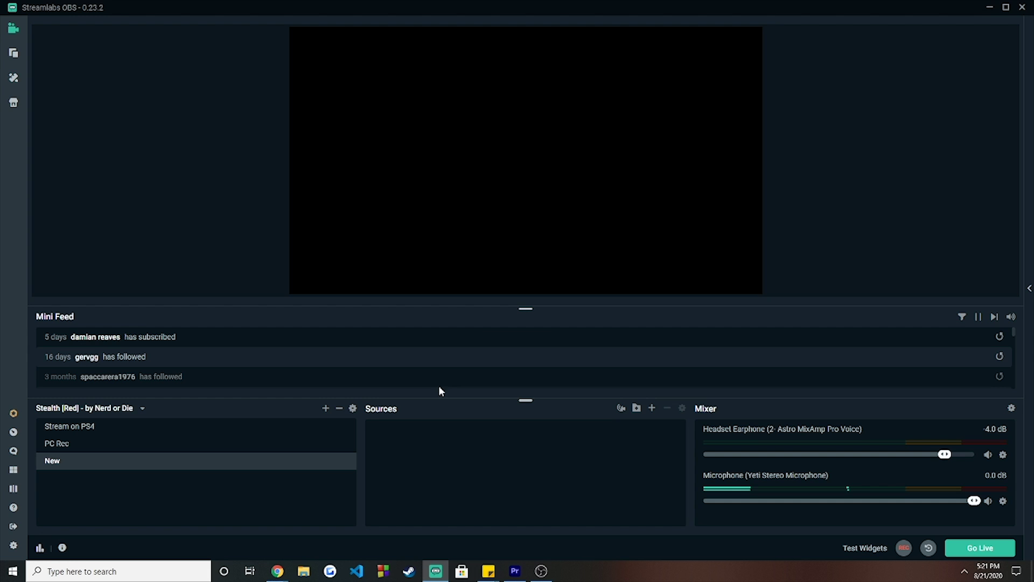
Start adding a Video Capture Device source to New, then cancel, leaving it empty
{"action": "left_click", "coordinate": [652, 410]}
{"action": "left_click", "coordinate": [412, 361]}
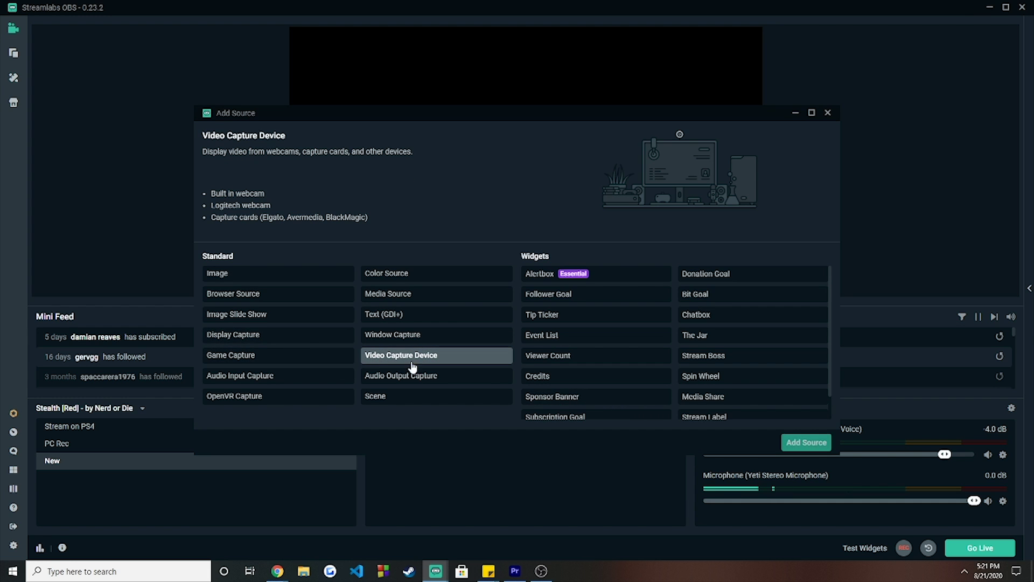
{"action": "left_click", "coordinate": [806, 442]}
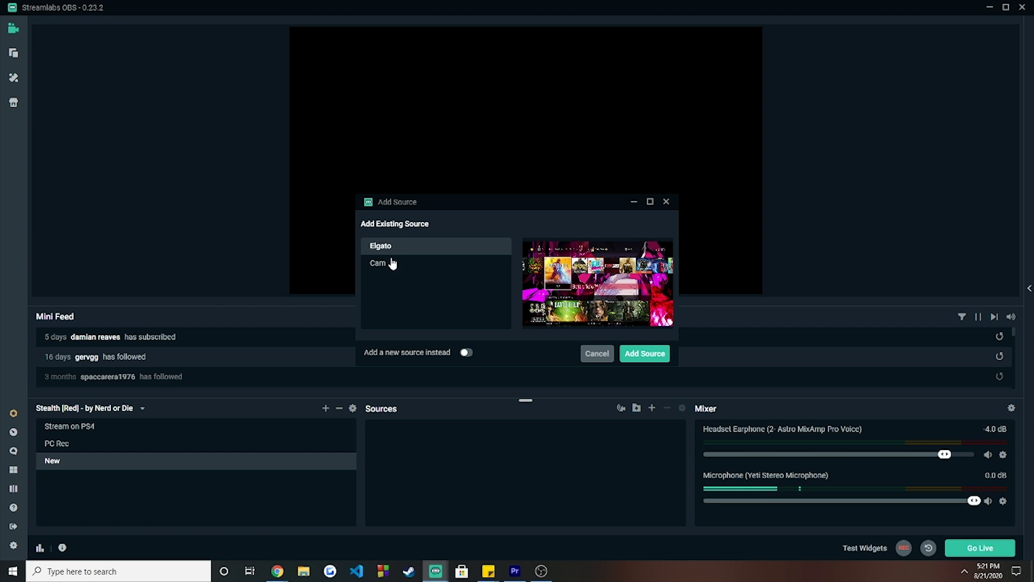
{"action": "left_click", "coordinate": [595, 353]}
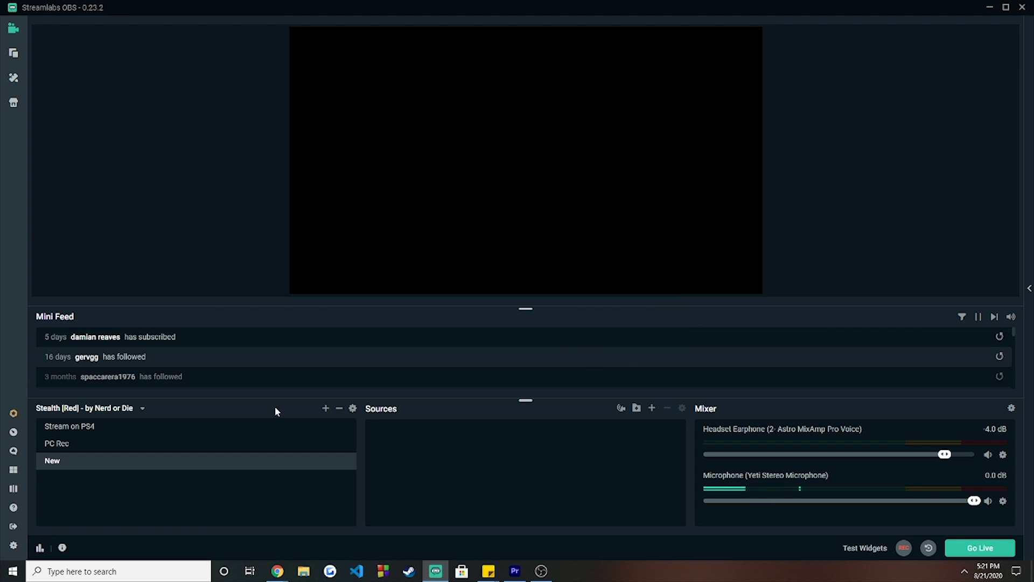
Switch to the Stream on PS4 scene and review its Elgato, Cam, Image, Alert Box and Music sources
{"action": "left_click", "coordinate": [69, 429]}
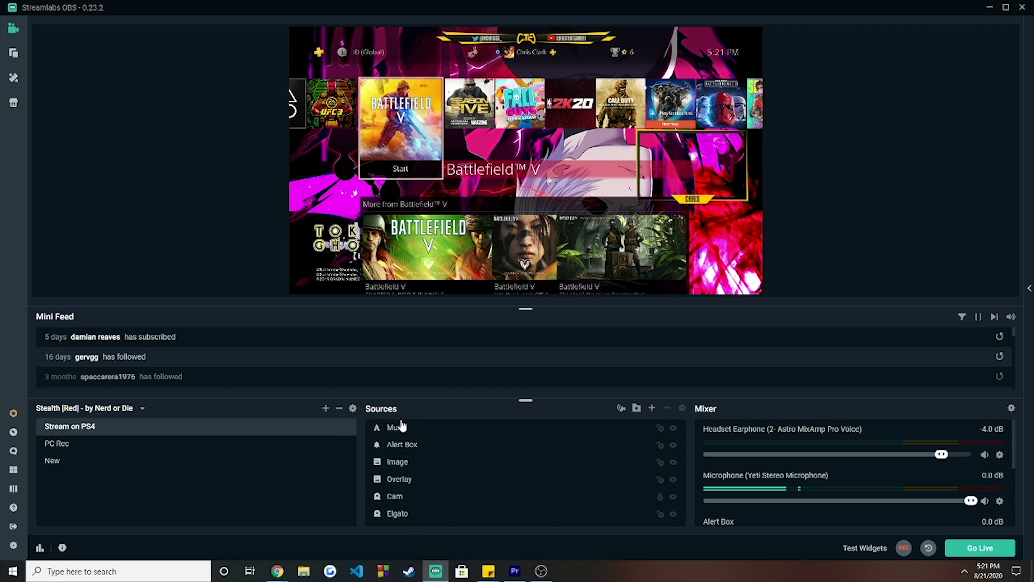
{"action": "left_click", "coordinate": [398, 512]}
{"action": "left_click", "coordinate": [427, 497]}
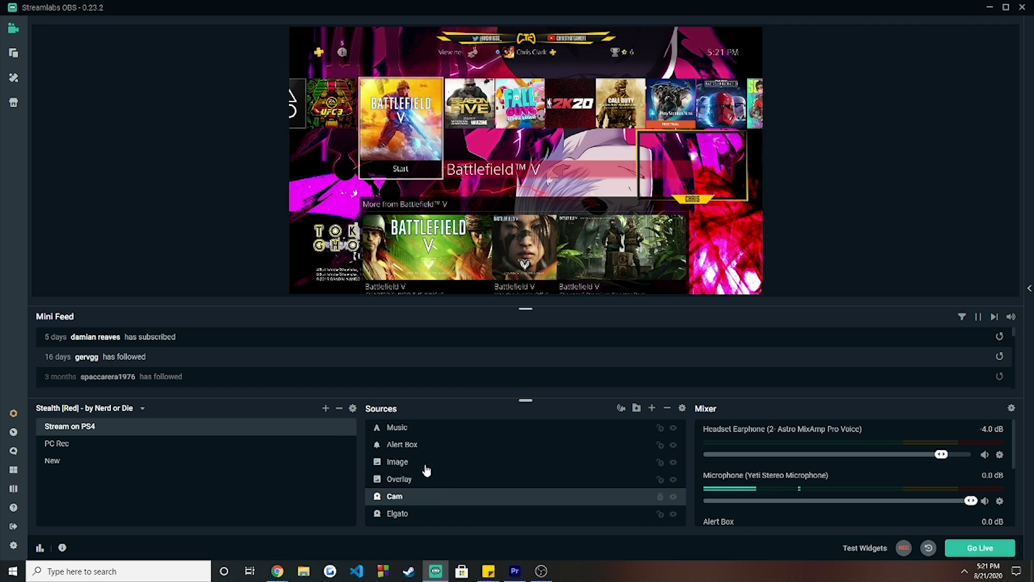
{"action": "left_click", "coordinate": [431, 464]}
{"action": "left_click", "coordinate": [452, 443]}
{"action": "left_click", "coordinate": [478, 428]}
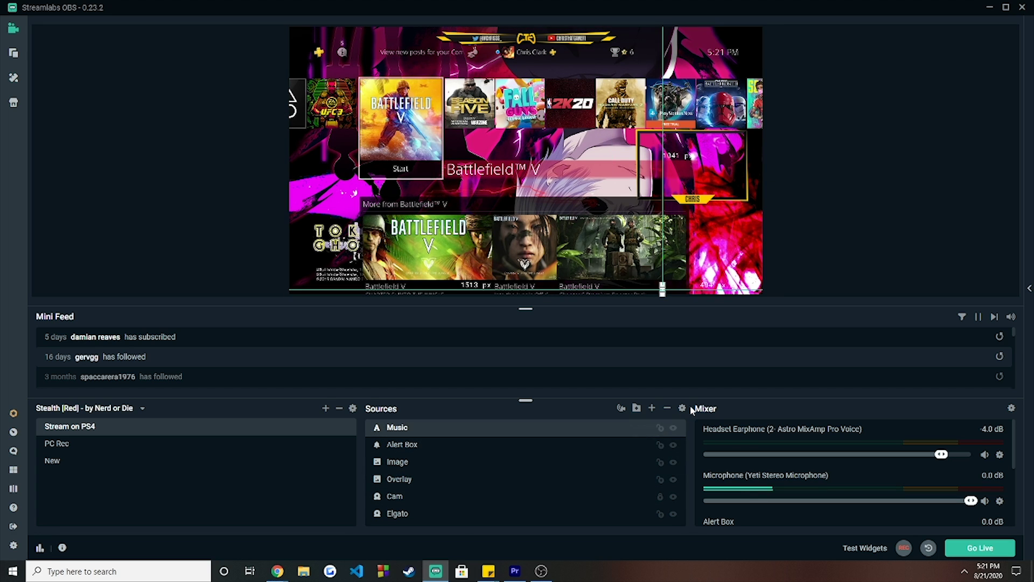
Check the 650 ms sync offsets for Alert Box, microphone and headset in Advanced Audio Settings
{"action": "left_click", "coordinate": [1011, 407]}
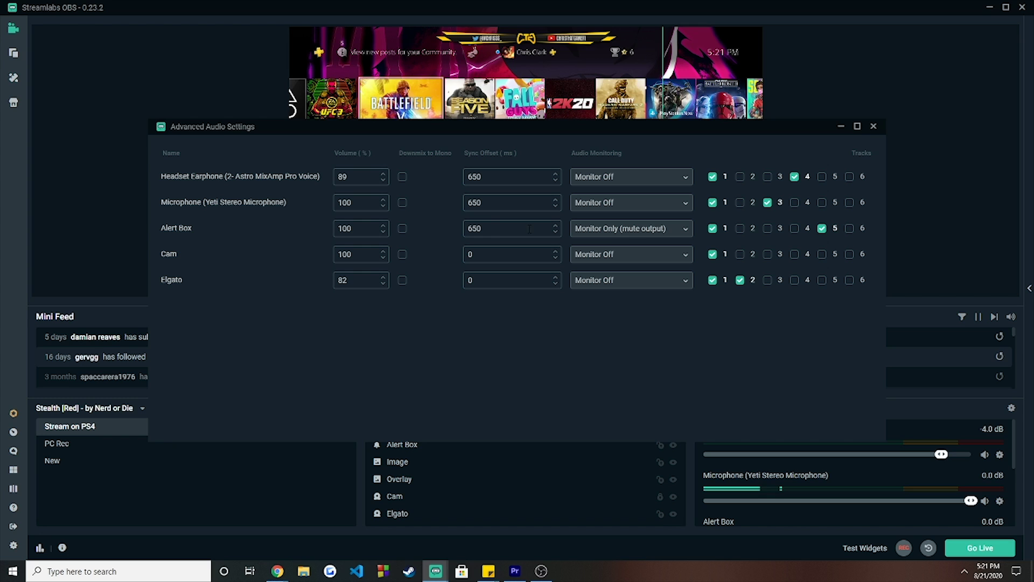
{"action": "left_click_drag", "start_coordinate": [483, 228], "coordinate": [431, 226]}
{"action": "left_click_drag", "start_coordinate": [484, 203], "coordinate": [431, 201]}
{"action": "left_click_drag", "start_coordinate": [484, 177], "coordinate": [345, 164]}
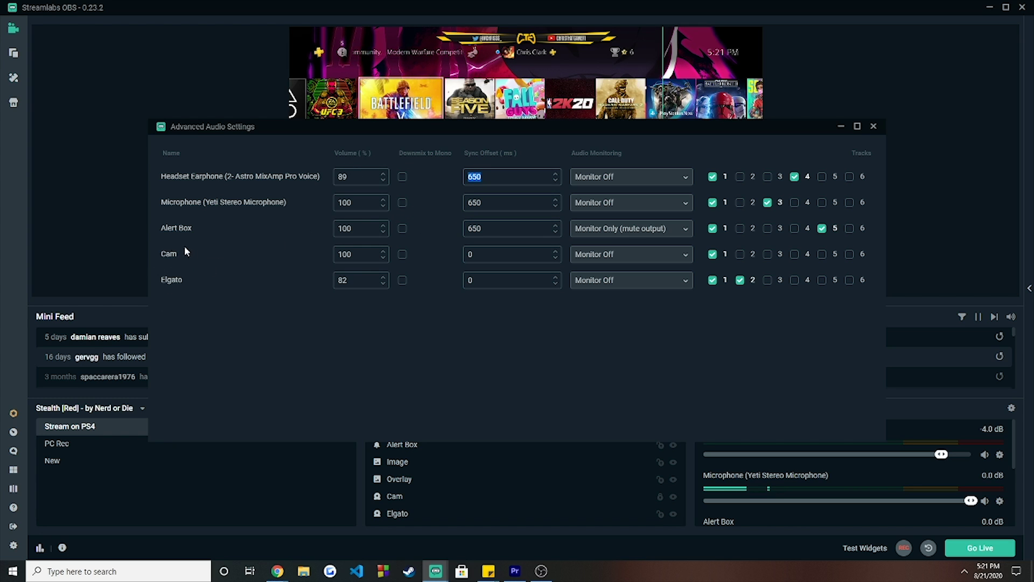
{"action": "left_click", "coordinate": [520, 179]}
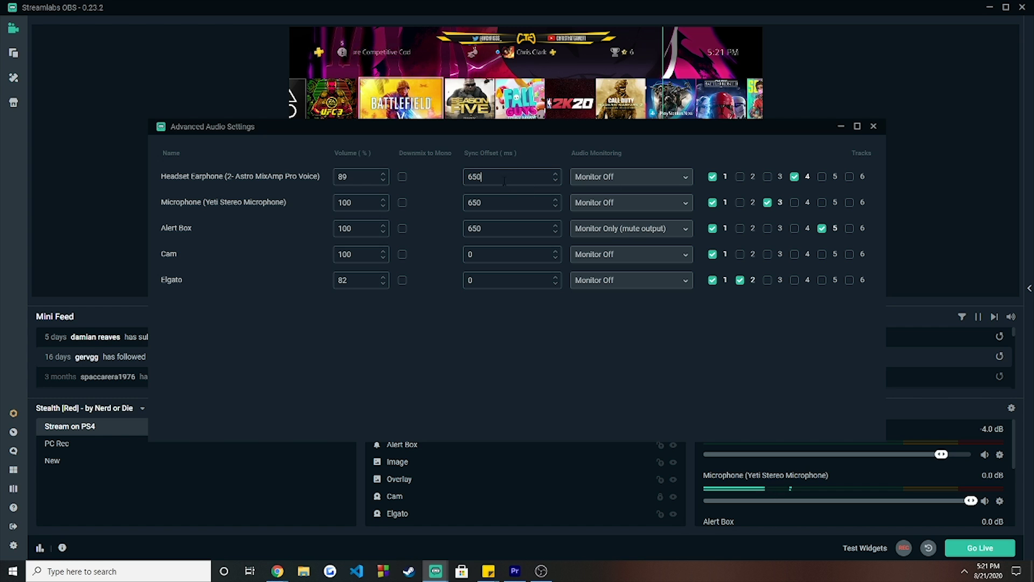
{"action": "left_click", "coordinate": [874, 127]}
{"action": "left_click", "coordinate": [400, 500]}
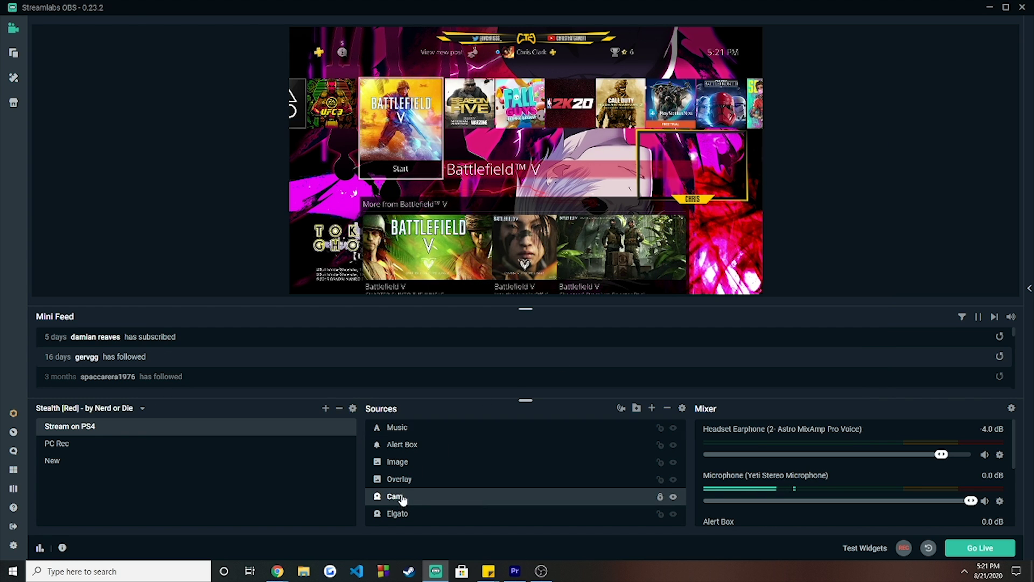
{"action": "right_click", "coordinate": [402, 500]}
{"action": "left_click", "coordinate": [438, 361]}
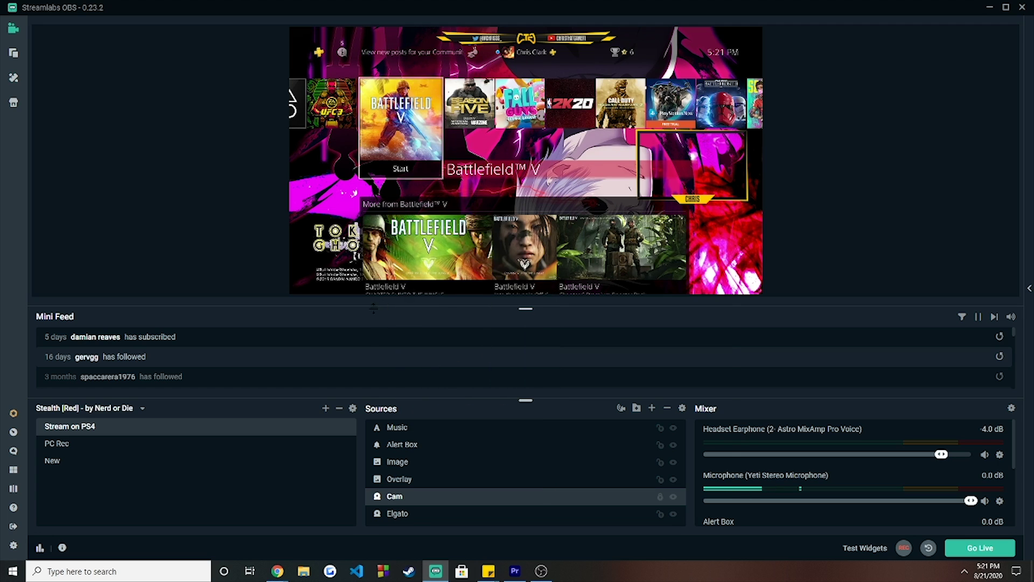
{"action": "double_click", "coordinate": [531, 236]}
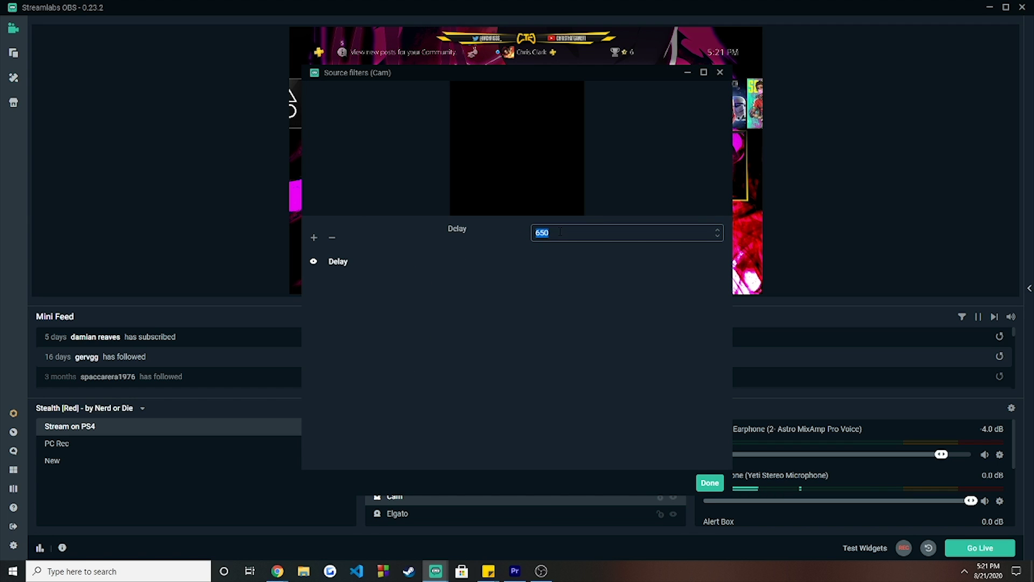
{"action": "left_click", "coordinate": [563, 235]}
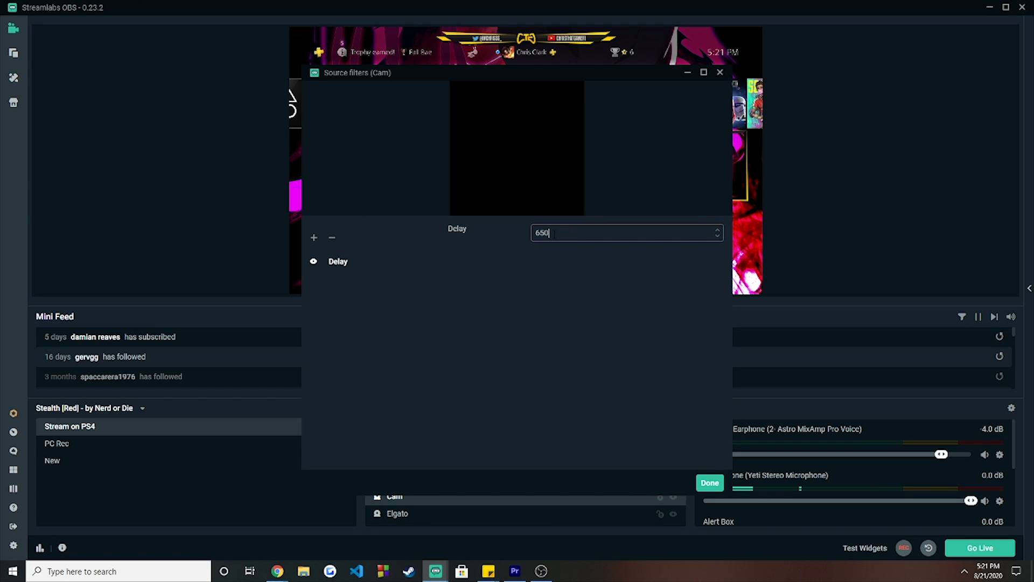
{"action": "left_click_drag", "start_coordinate": [562, 235], "coordinate": [452, 233]}
{"action": "left_click", "coordinate": [564, 235]}
{"action": "left_click", "coordinate": [718, 484]}
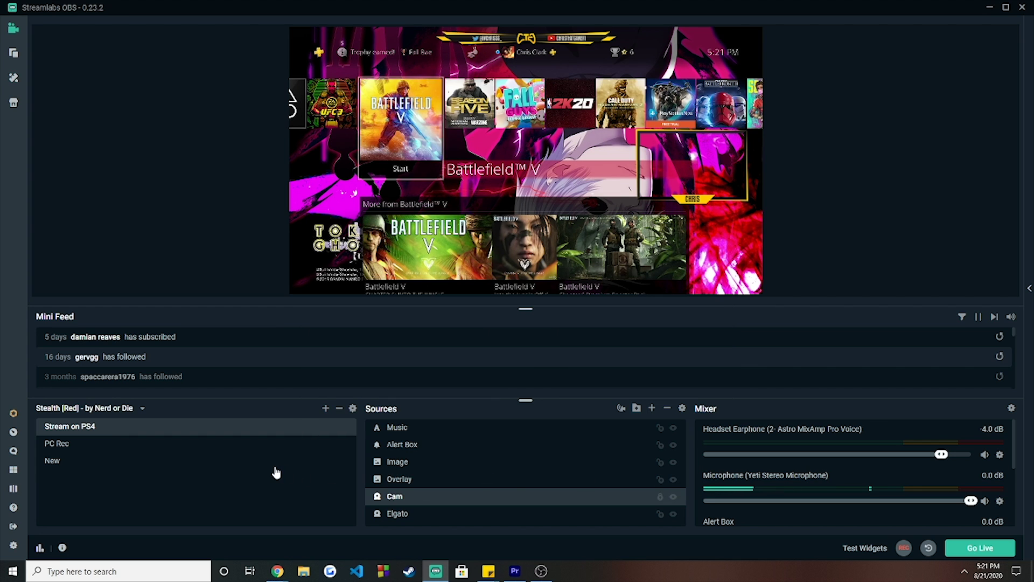